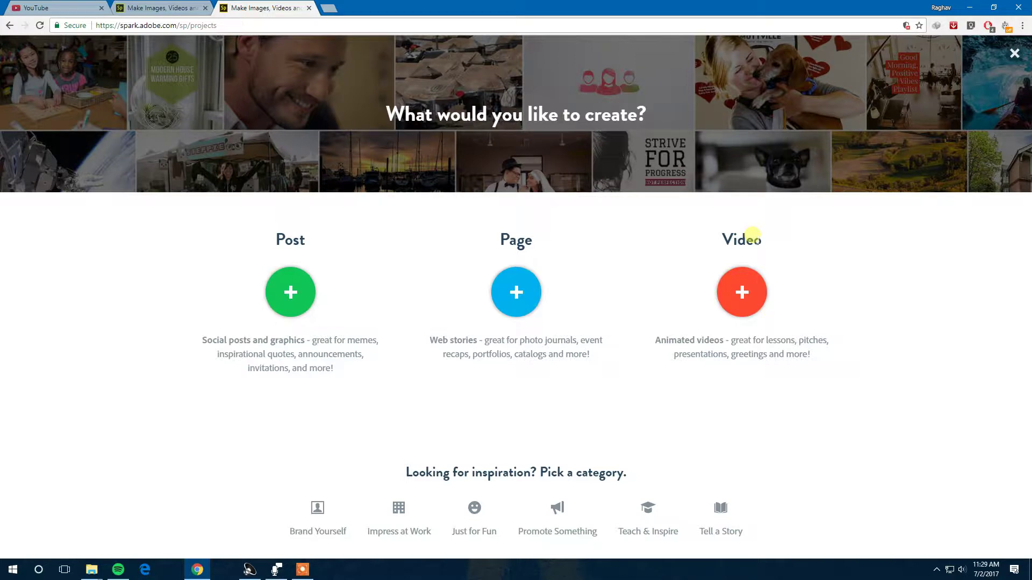
# Step: Start a new Page project from the My Projects overview
pyautogui.click(1014, 53)
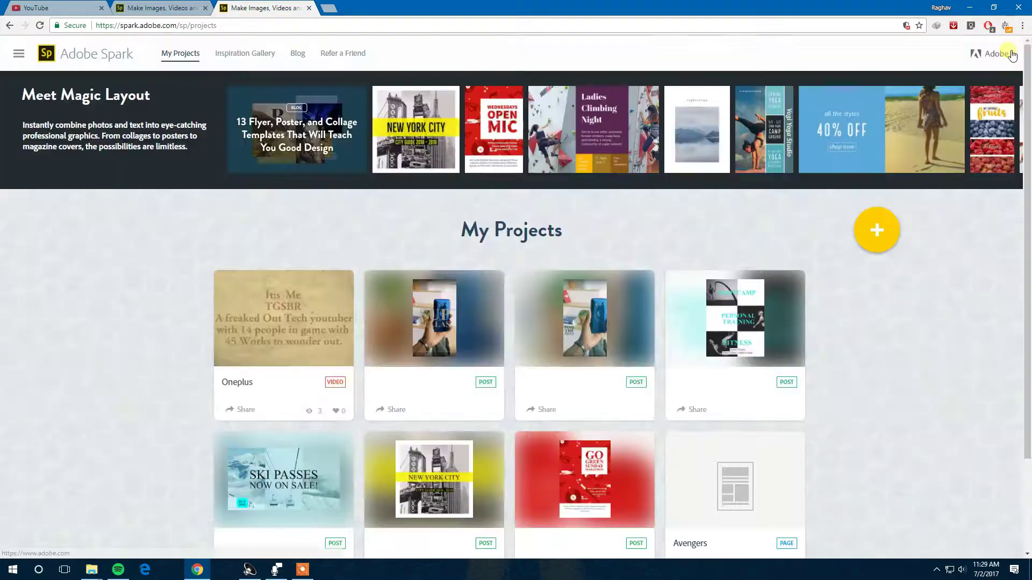
pyautogui.click(868, 239)
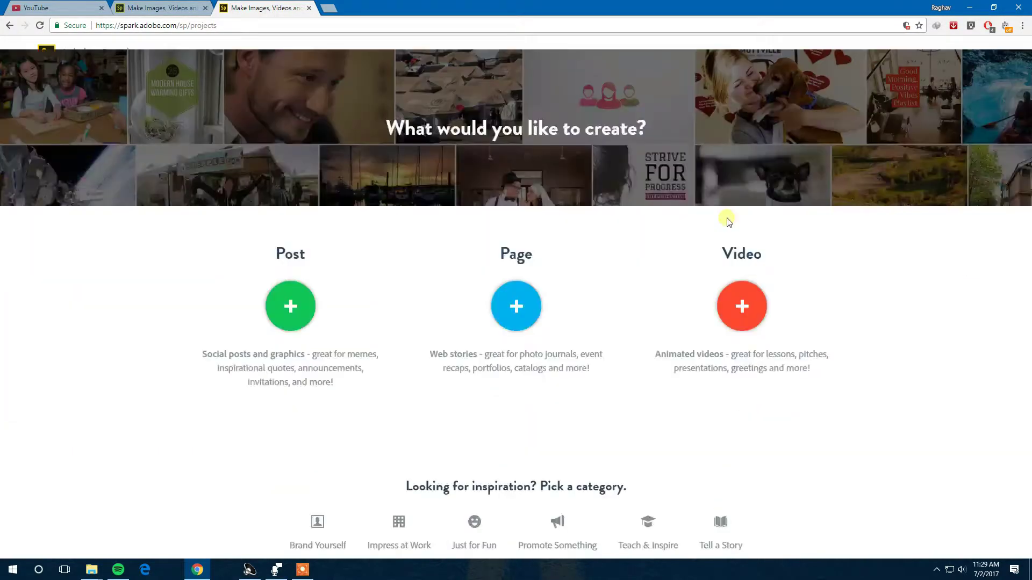
pyautogui.click(514, 279)
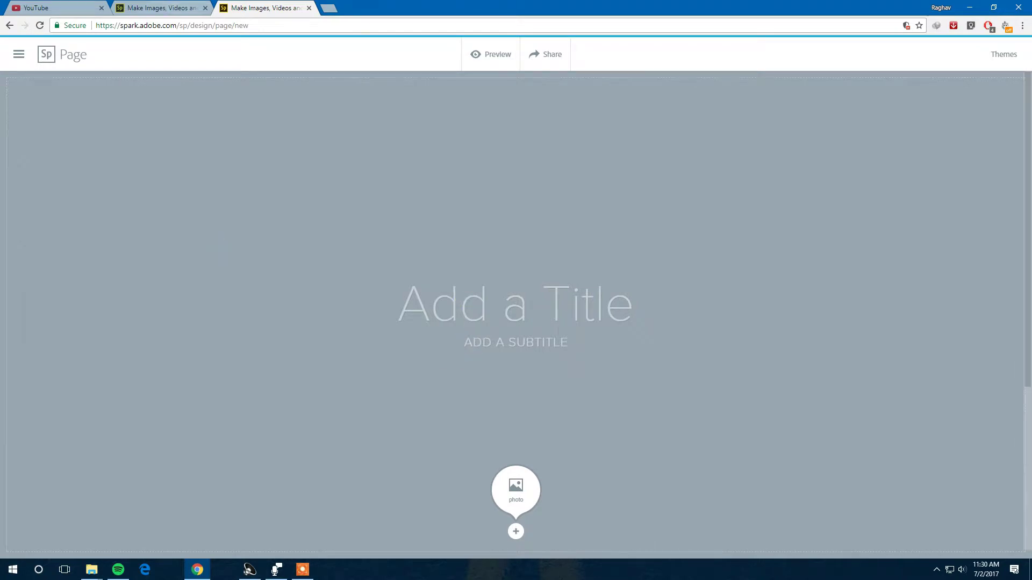
# Step: Open the existing Avengers page project for editing and examine its photos, text, videos and the content types that can be added
pyautogui.hotkey('ctrl', 'shift', 'Tab')
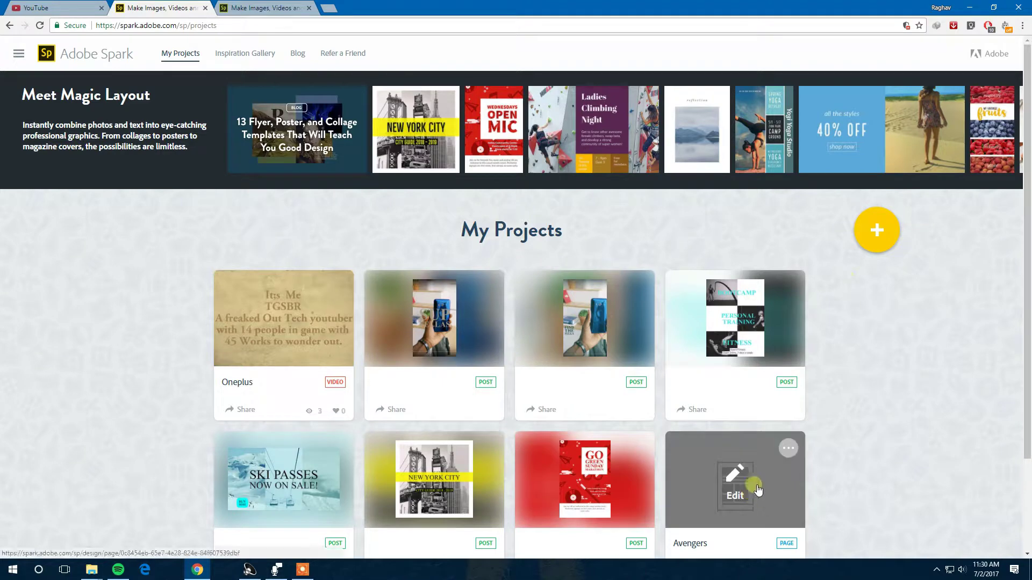
pyautogui.click(740, 472)
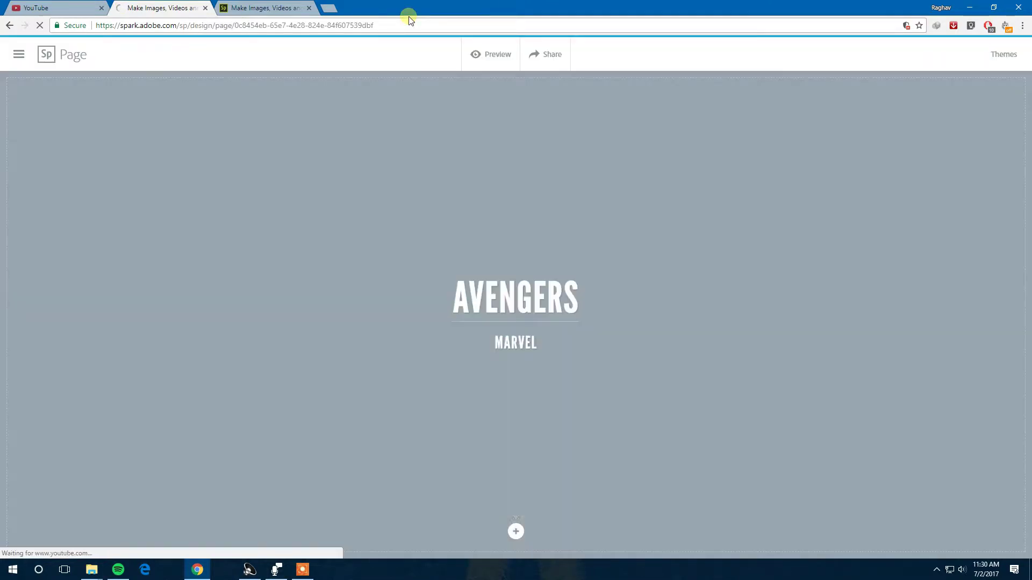
pyautogui.scroll(-4, 553, 288)
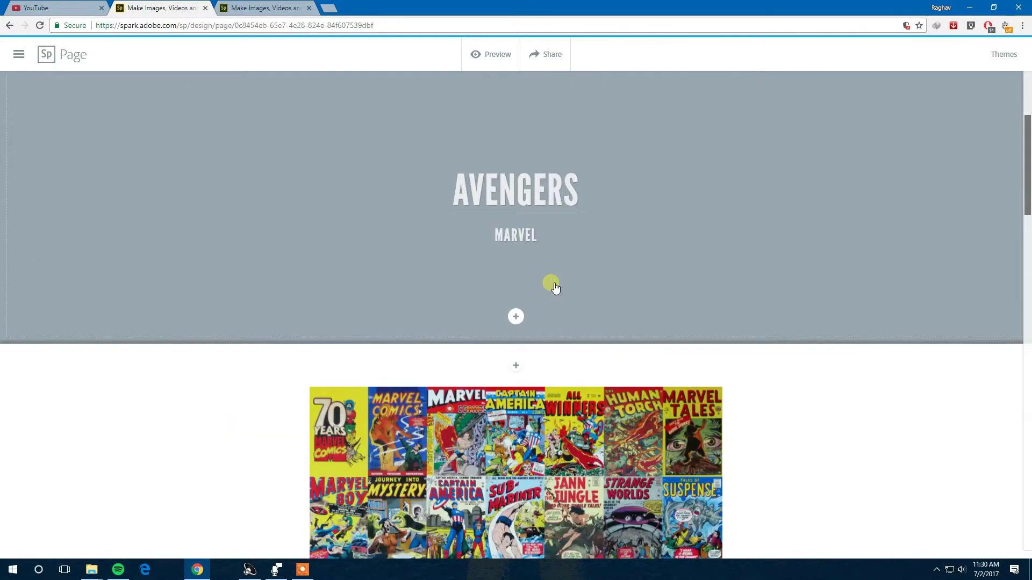
pyautogui.scroll(3, 542, 257)
pyautogui.scroll(-10, 543, 257)
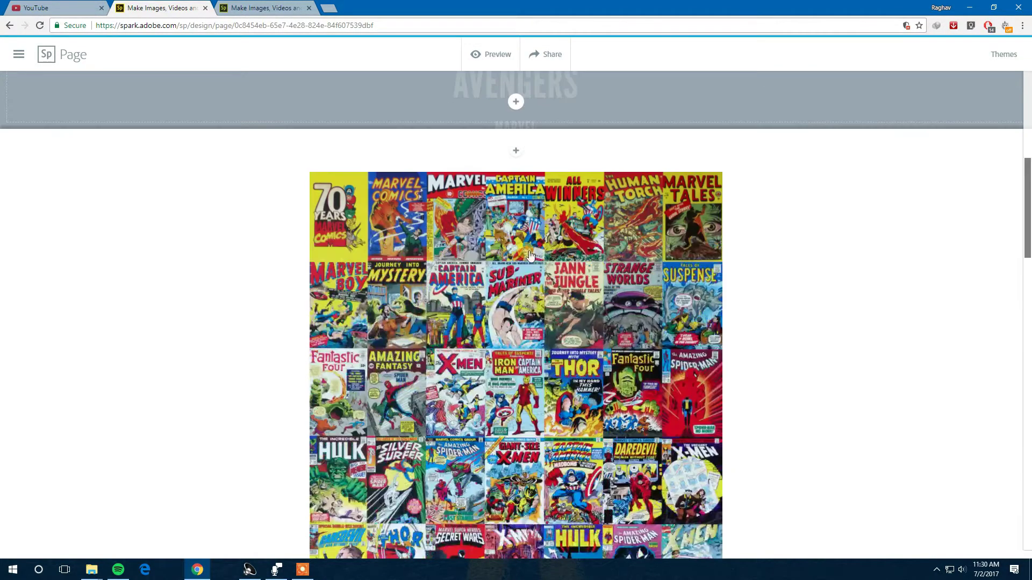
pyautogui.scroll(-10, 529, 255)
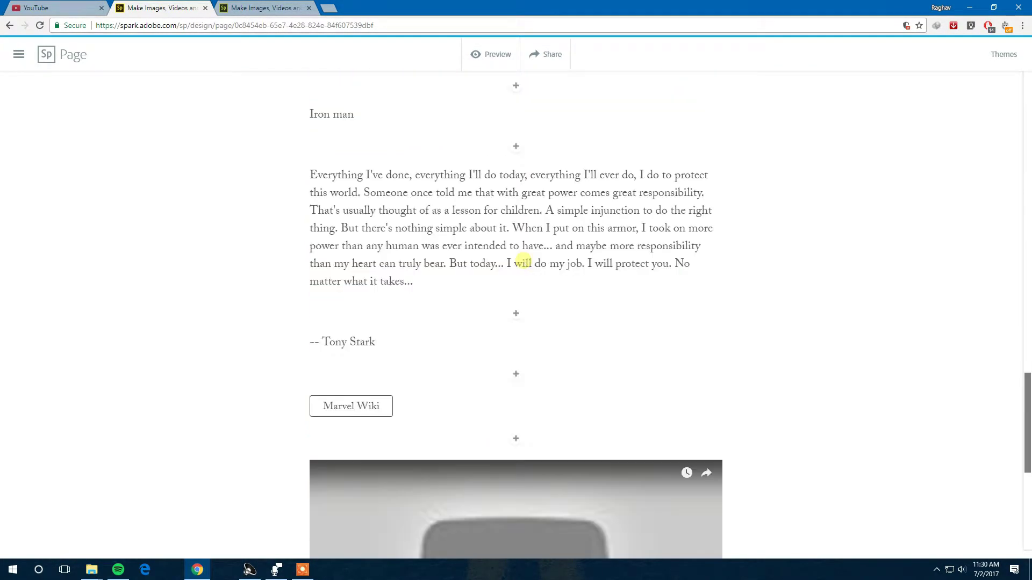
pyautogui.scroll(-7, 522, 350)
pyautogui.click(517, 330)
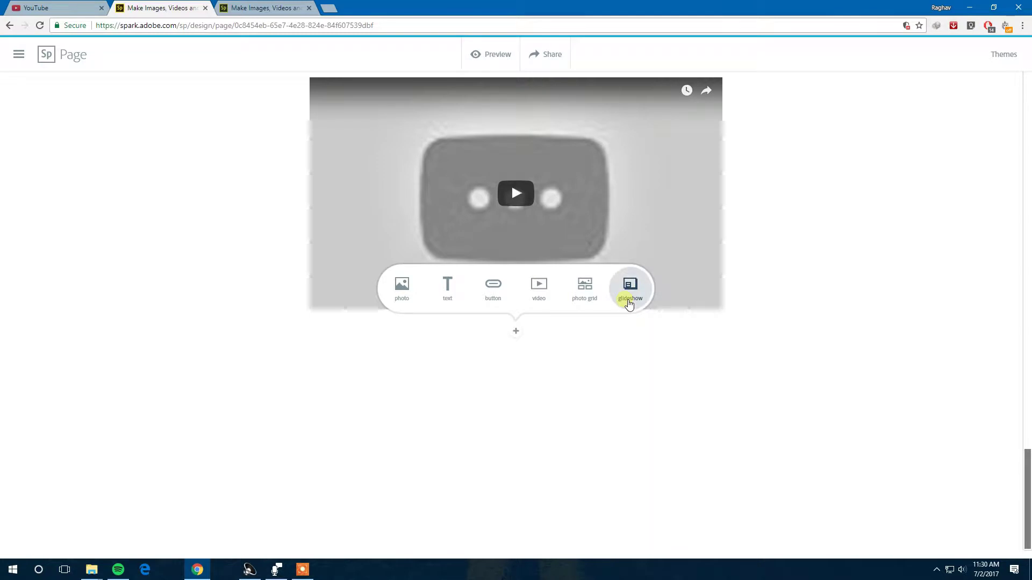
pyautogui.scroll(15, 626, 301)
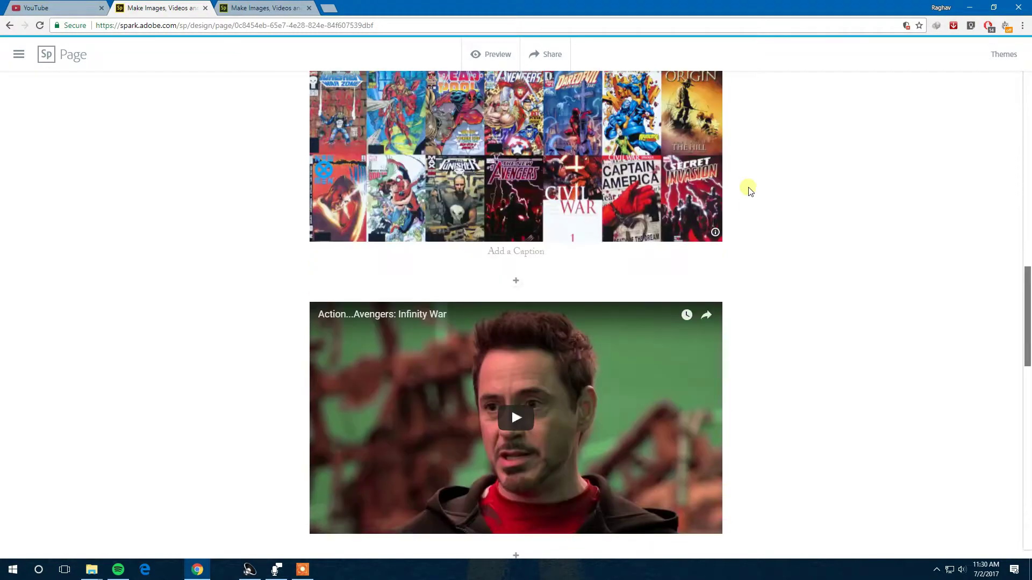
pyautogui.scroll(7, 751, 191)
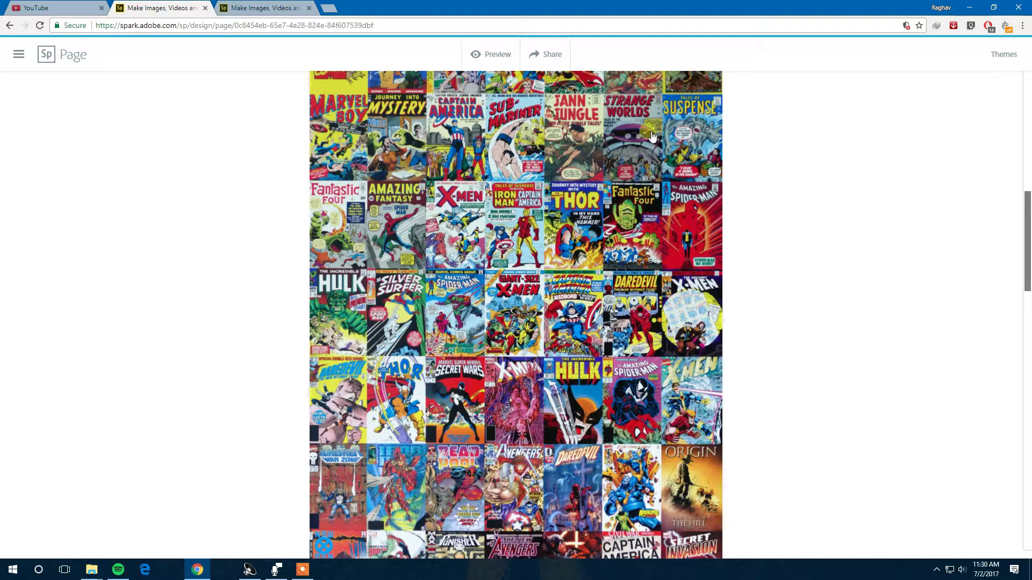
# Step: Open the sharing options for the Avengers page and go to its shareable link
pyautogui.click(552, 58)
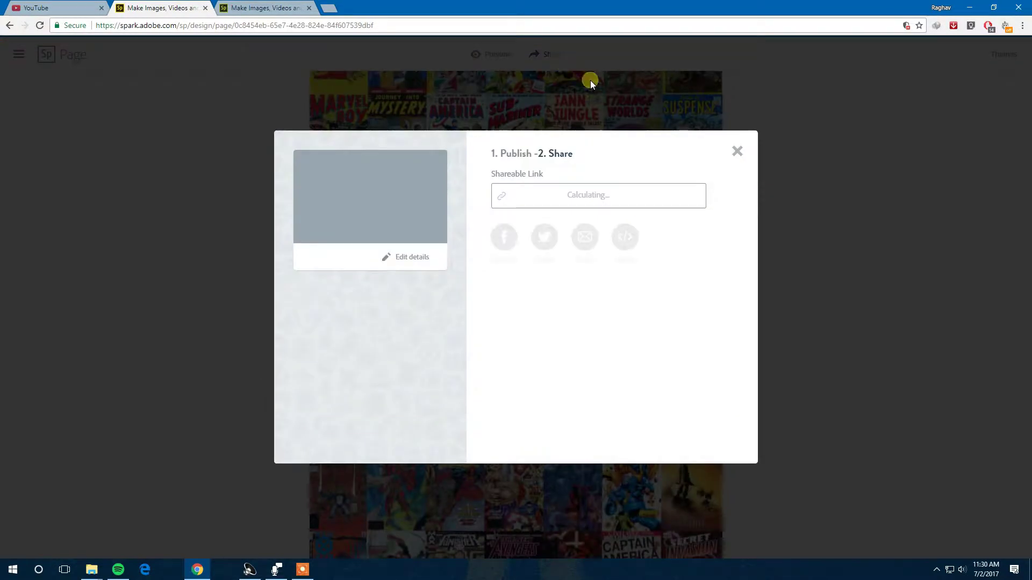
pyautogui.click(634, 199)
pyautogui.rightClick(637, 196)
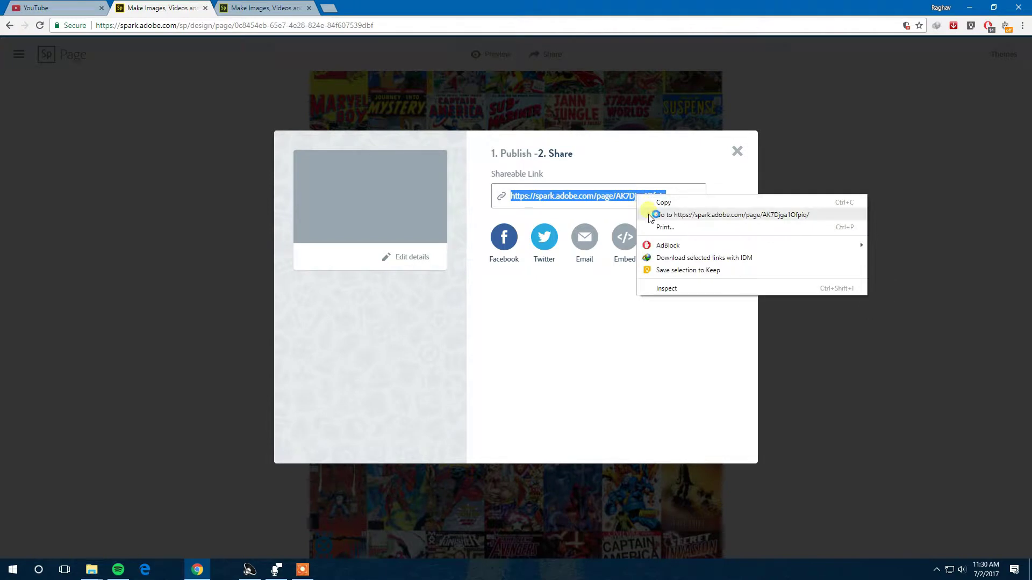
pyautogui.click(649, 215)
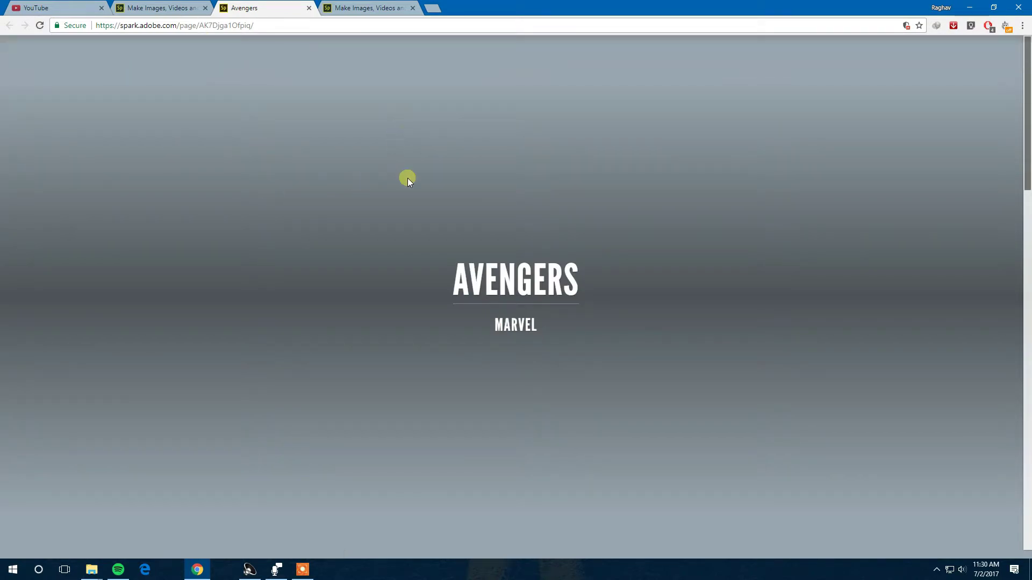
# Step: Review the published Avengers page from start to end, including its image credits
pyautogui.scroll(-10, 534, 261)
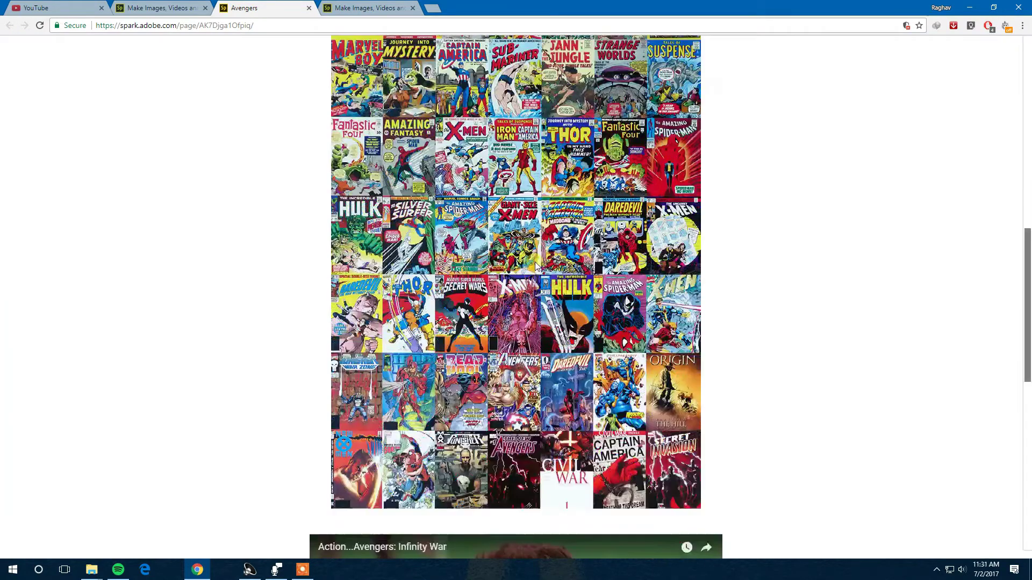
pyautogui.scroll(-10, 535, 262)
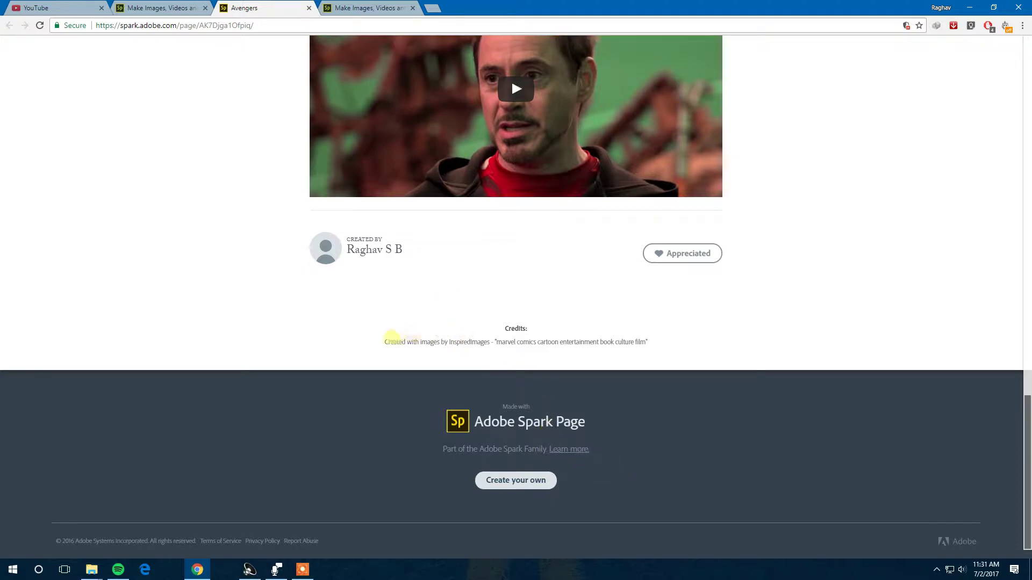
pyautogui.moveTo(449, 342); pyautogui.dragTo(530, 346)
pyautogui.click(491, 306)
pyautogui.scroll(5, 398, 196)
pyautogui.scroll(10, 398, 196)
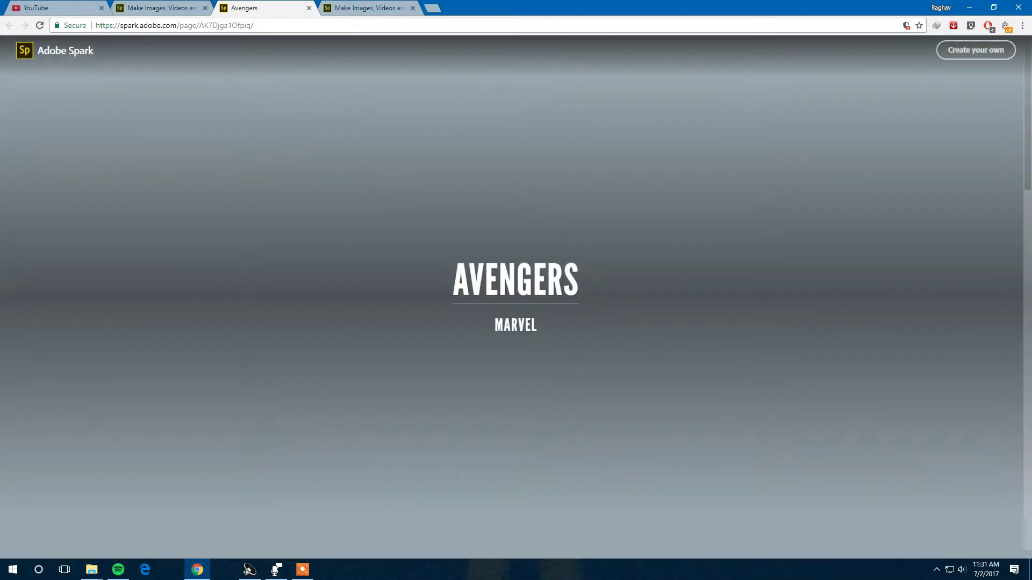
# Step: Return to the Avengers page editor, close the sharing options and browse the available themes
pyautogui.hotkey('ctrl', 'shift', 'Tab')
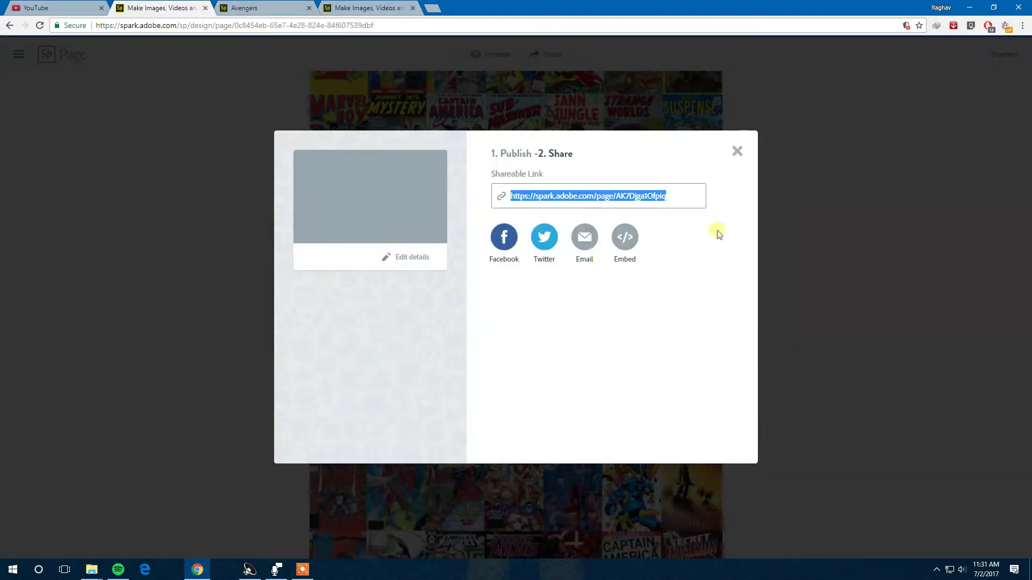
pyautogui.click(735, 152)
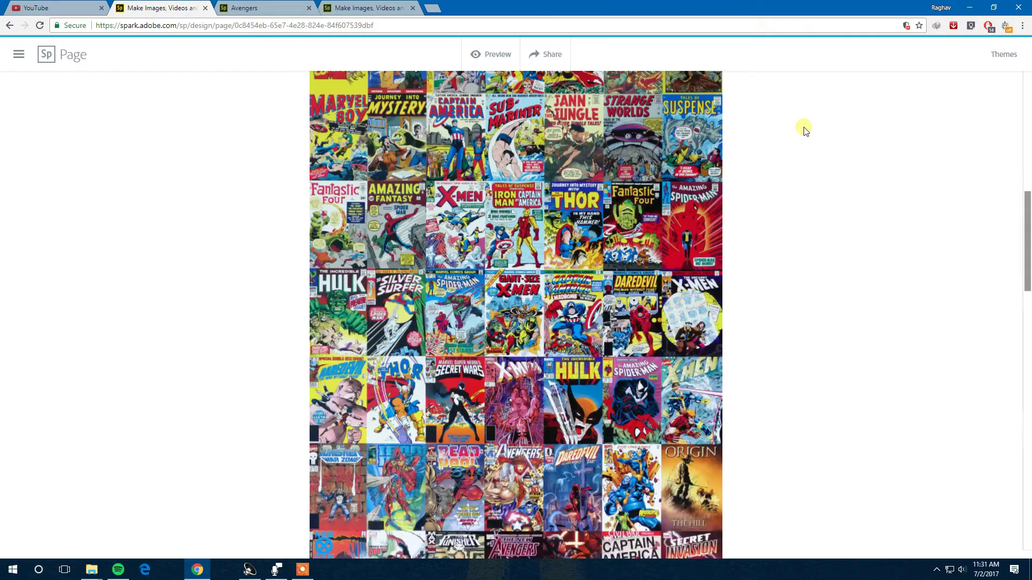
pyautogui.click(1007, 52)
pyautogui.scroll(-10, 959, 223)
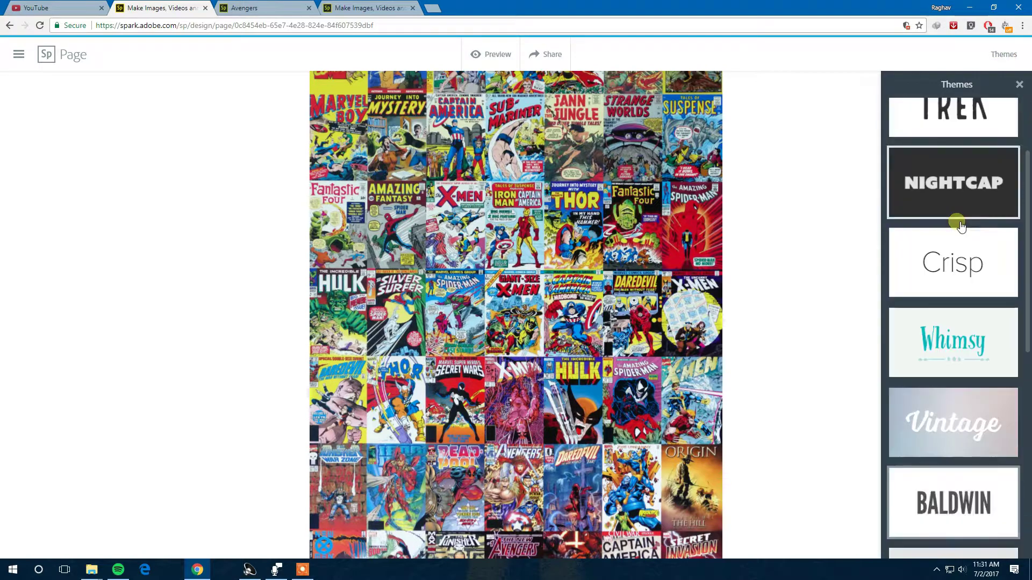
pyautogui.scroll(10, 959, 224)
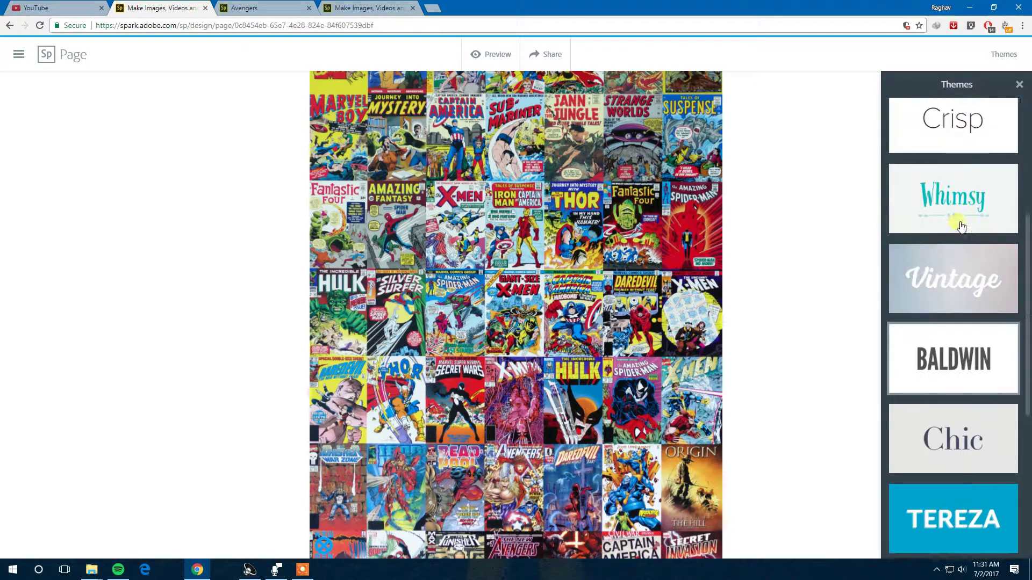
pyautogui.scroll(-9, 962, 223)
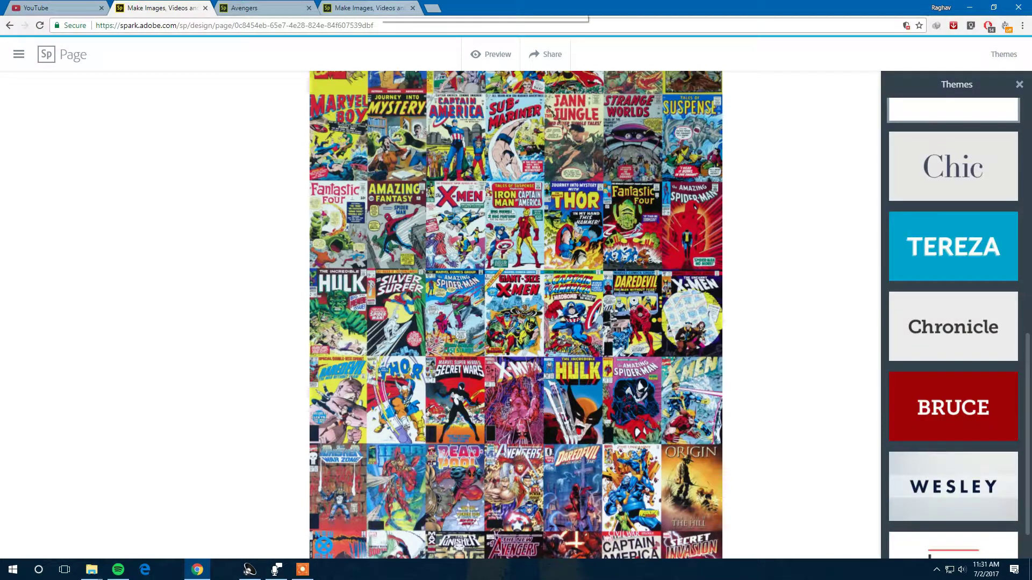
# Step: Close the blank page project and start a new Video project
pyautogui.click(383, 7)
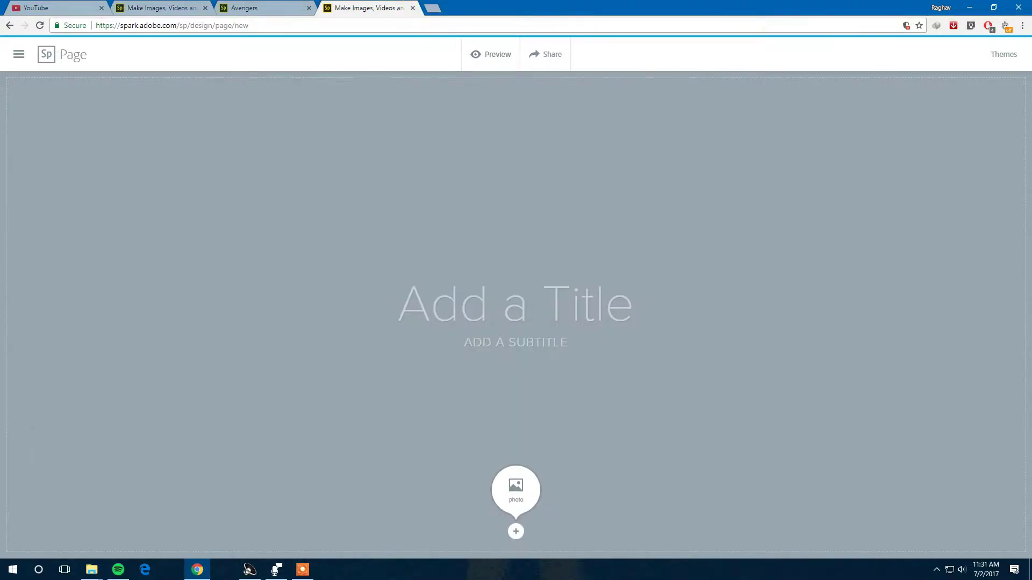
pyautogui.click(413, 8)
pyautogui.click(869, 245)
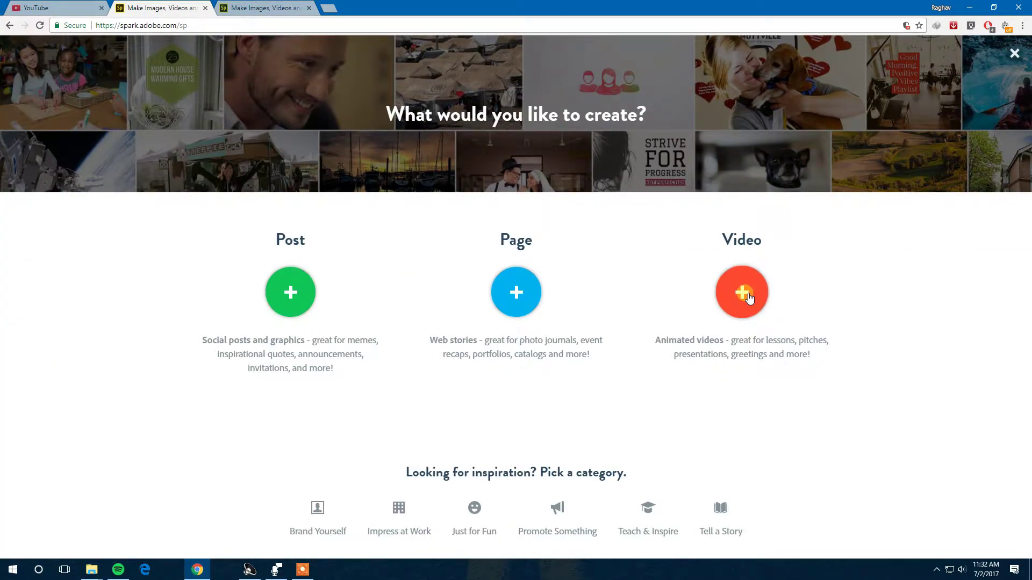
pyautogui.click(747, 296)
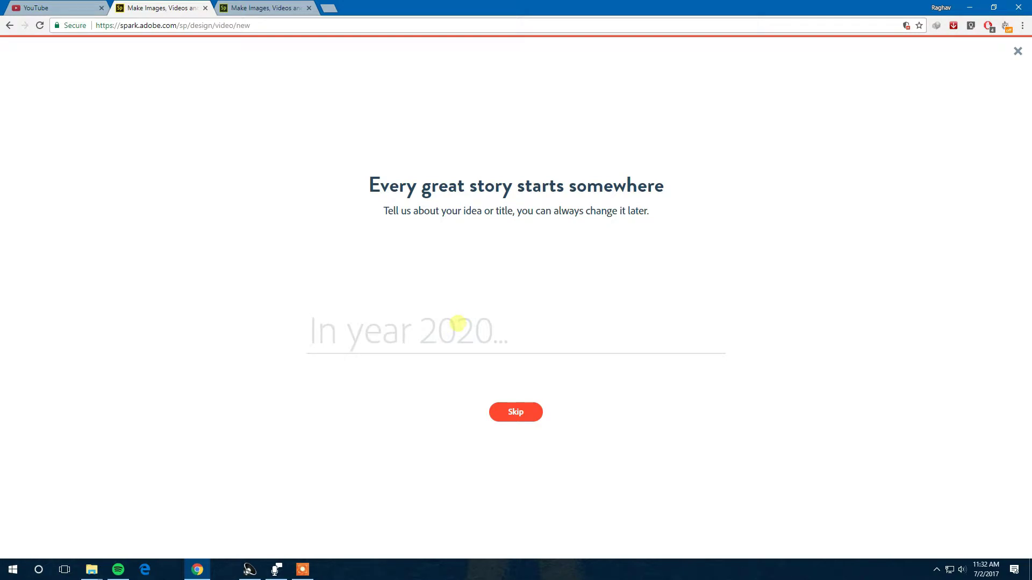
# Step: Title the video "Hey google" and choose the Personal Growth story template
pyautogui.write('Hey')
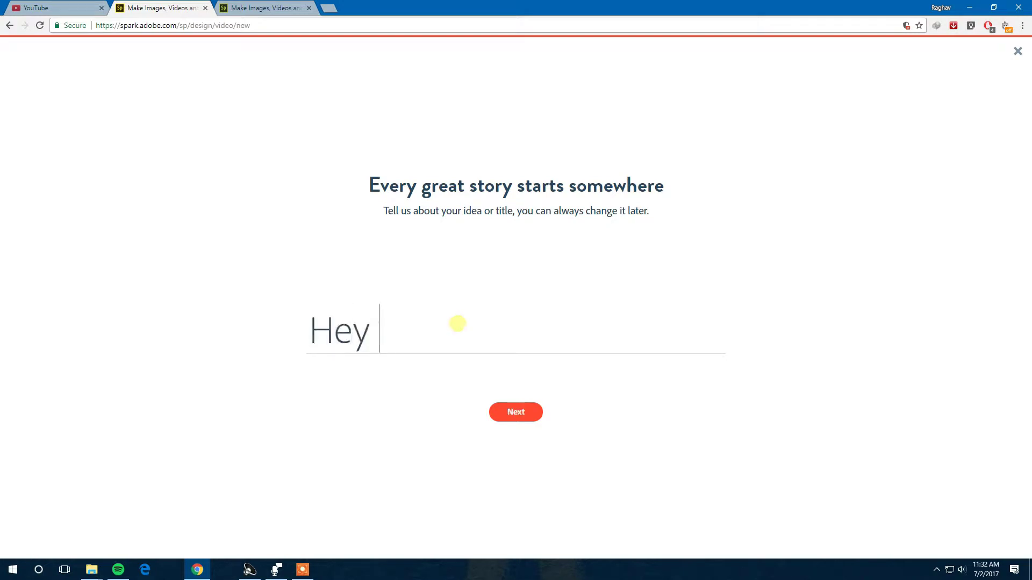
pyautogui.write(' google')
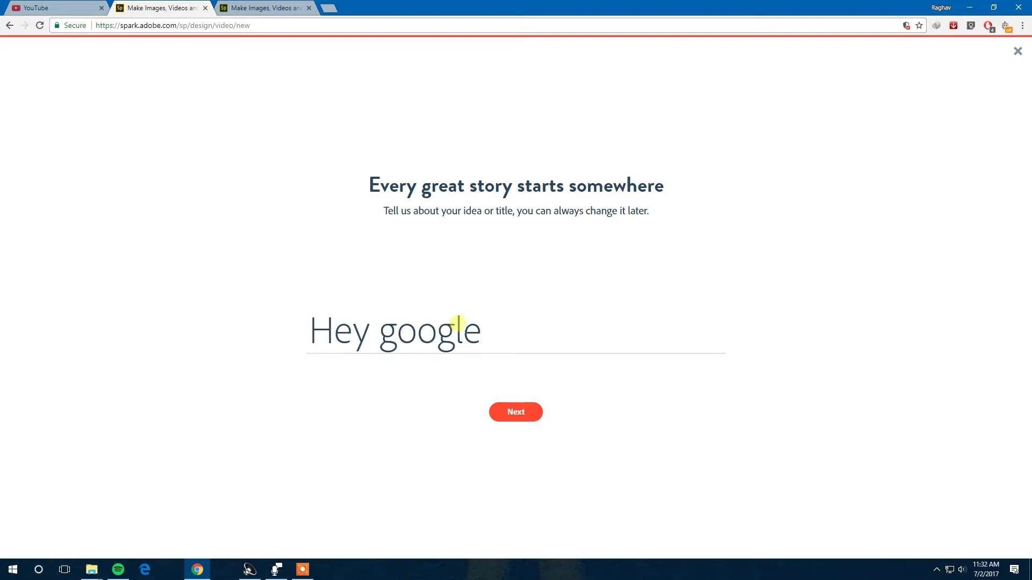
pyautogui.click(532, 418)
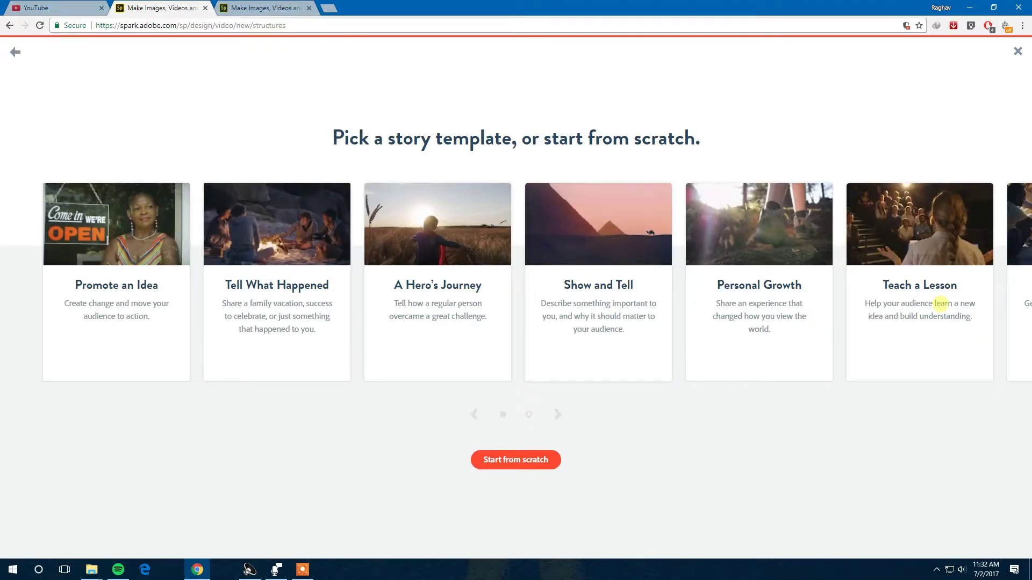
pyautogui.click(759, 359)
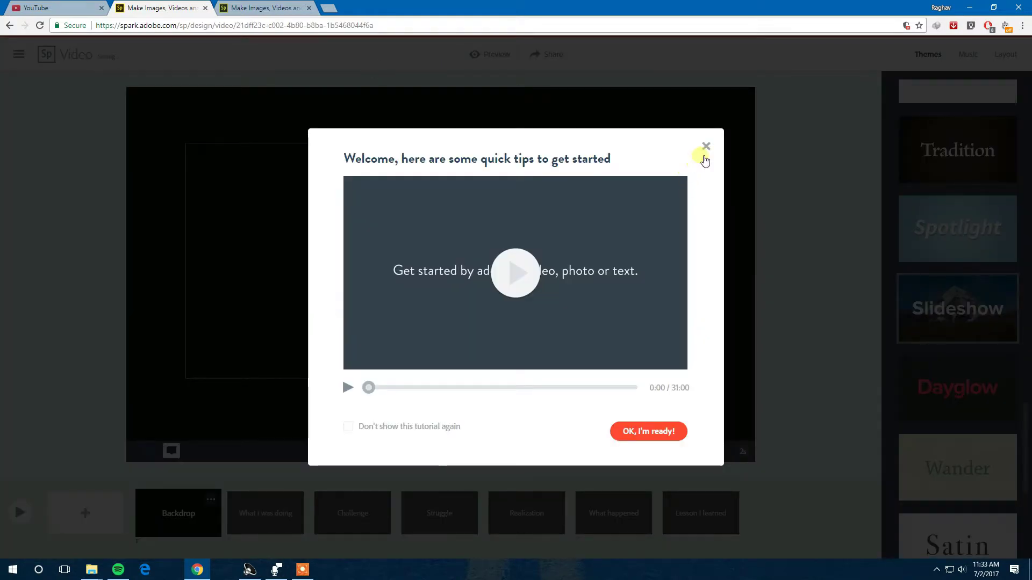
# Step: Dismiss the welcome tips, look through the music, layout and theme options, and close the Backdrop slide's hint and the video download prompt
pyautogui.click(707, 147)
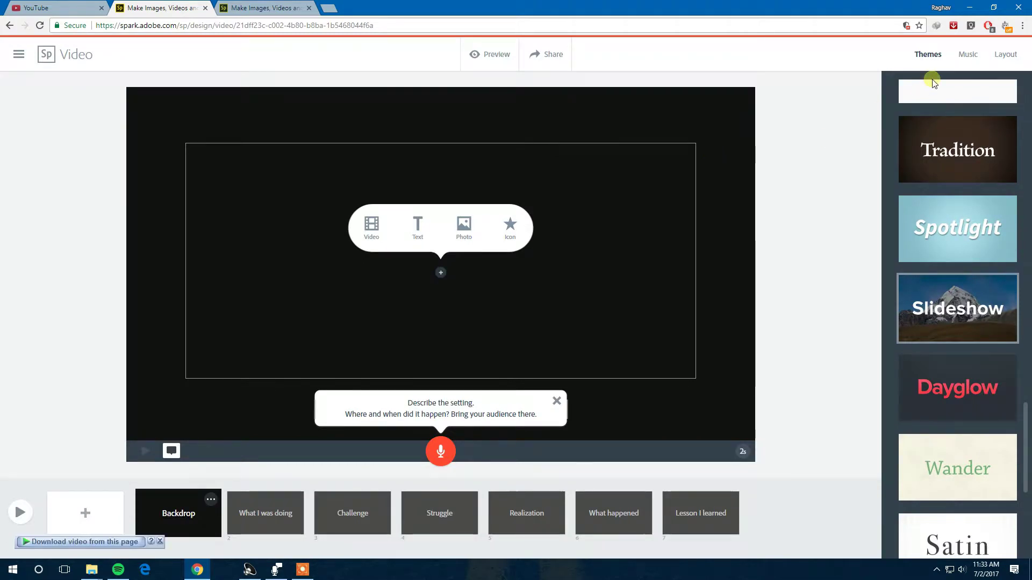
pyautogui.click(967, 54)
pyautogui.click(1005, 57)
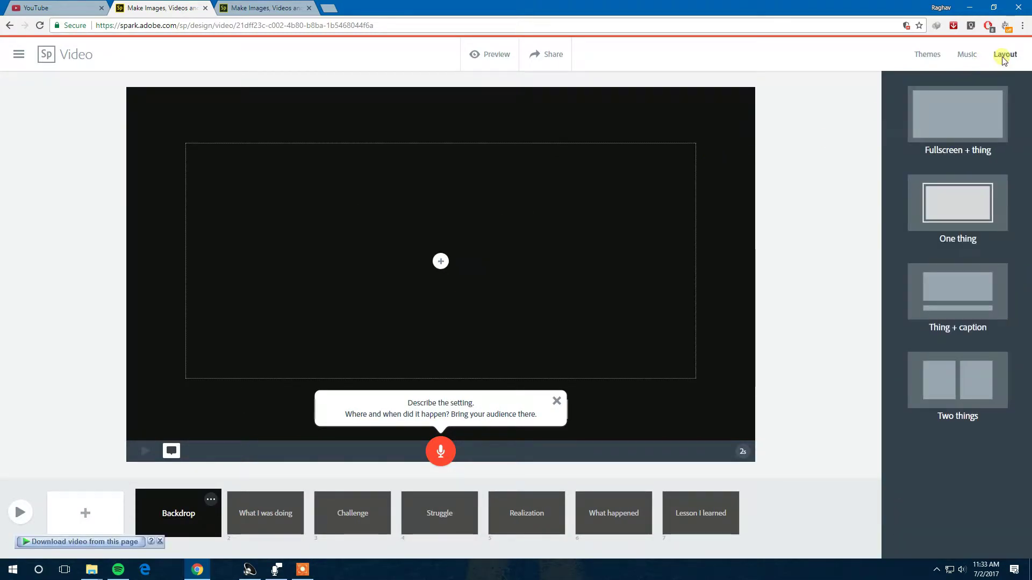
pyautogui.click(927, 64)
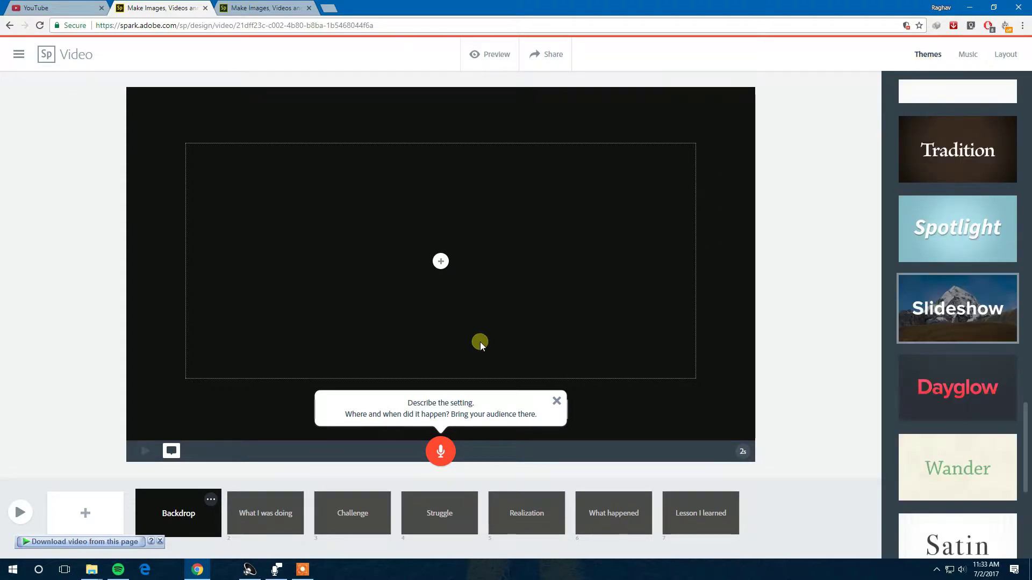
pyautogui.click(556, 402)
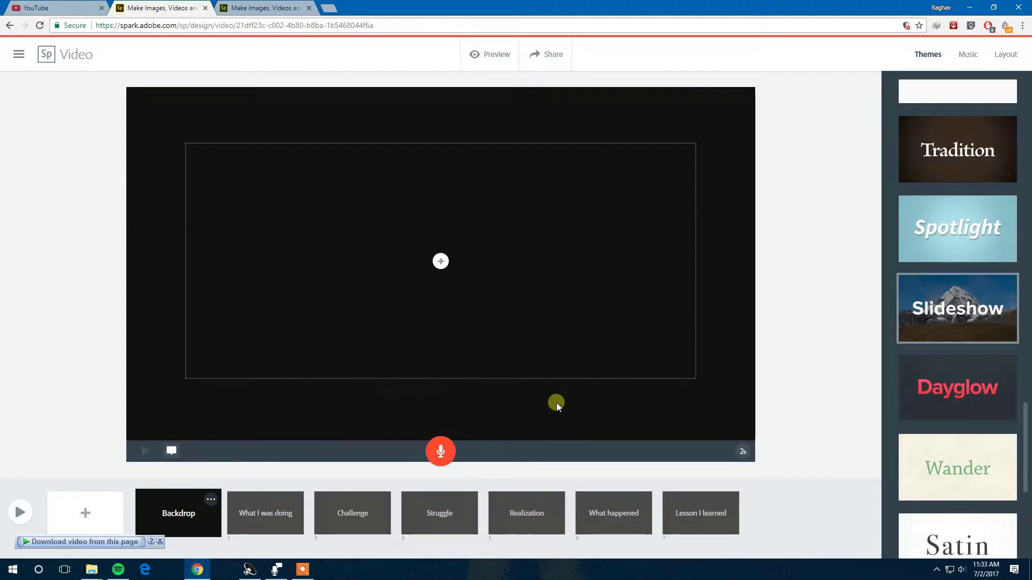
pyautogui.click(160, 541)
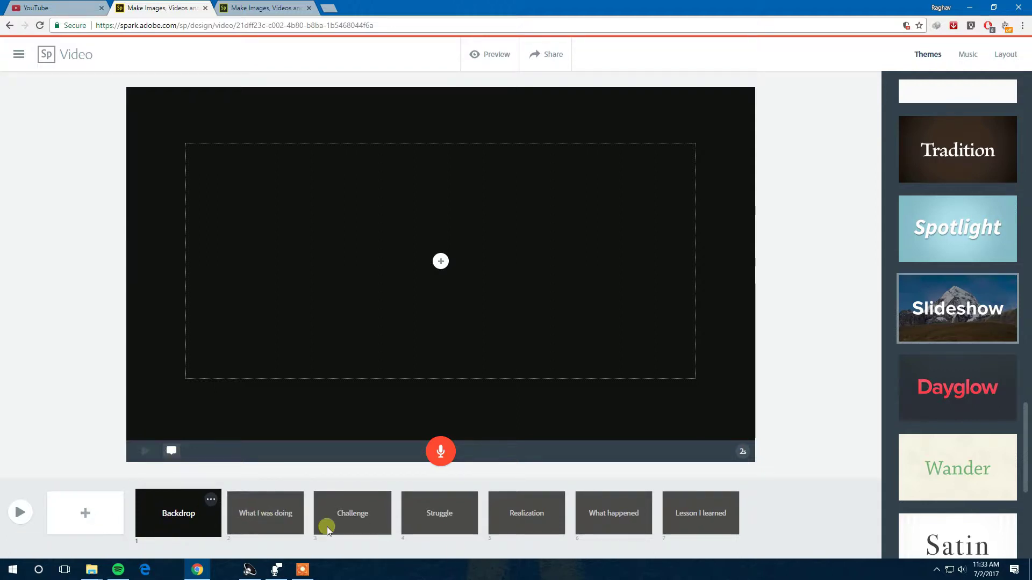
# Step: Try to record narration for the Backdrop slide and add two blank slides after it
pyautogui.click(439, 449)
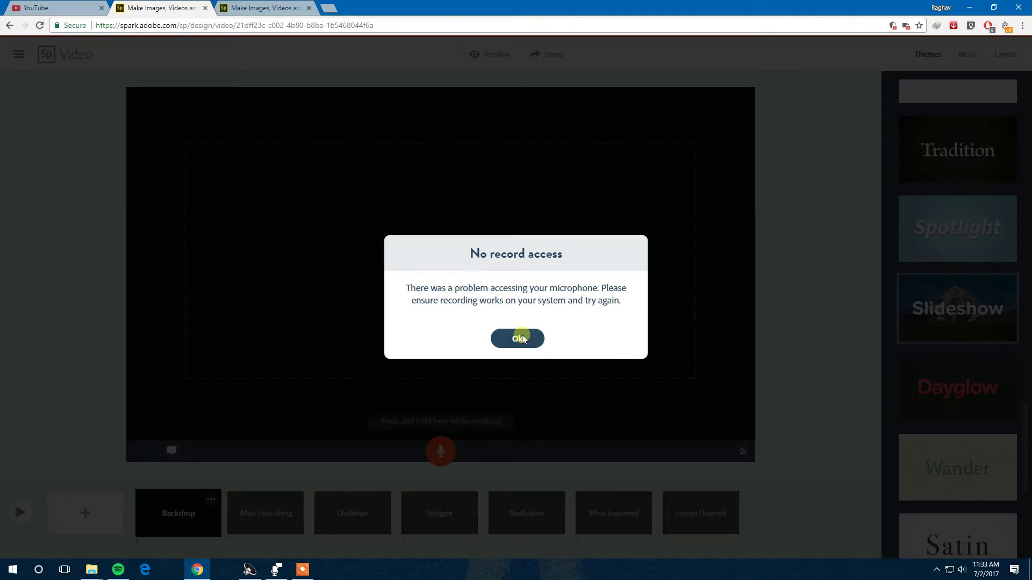
pyautogui.click(526, 339)
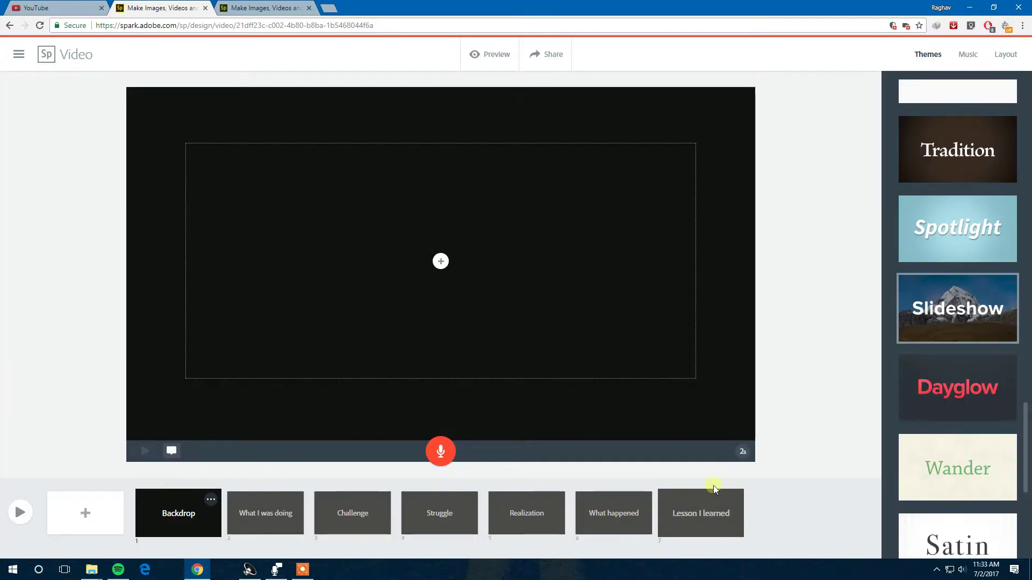
pyautogui.click(85, 510)
pyautogui.click(84, 507)
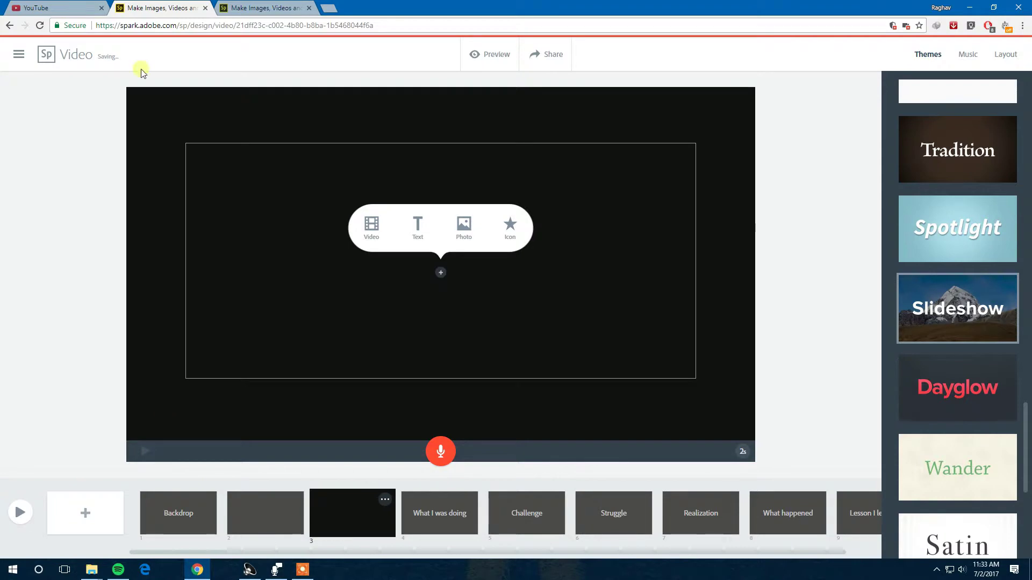
pyautogui.click(264, 8)
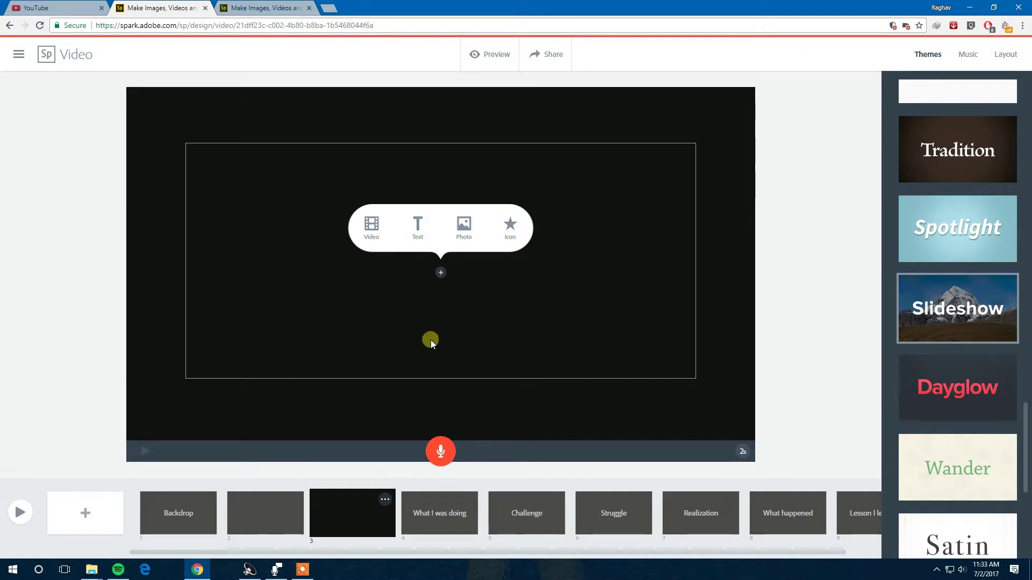
# Step: Select the Challenge slide, preview the whole video and open its publishing options
pyautogui.click(469, 499)
pyautogui.click(546, 497)
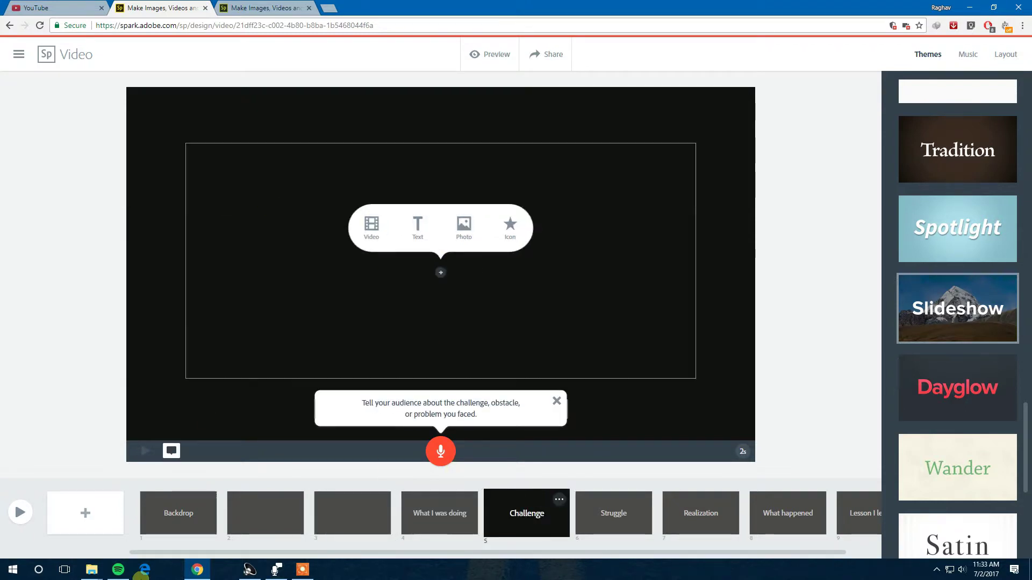
pyautogui.click(20, 512)
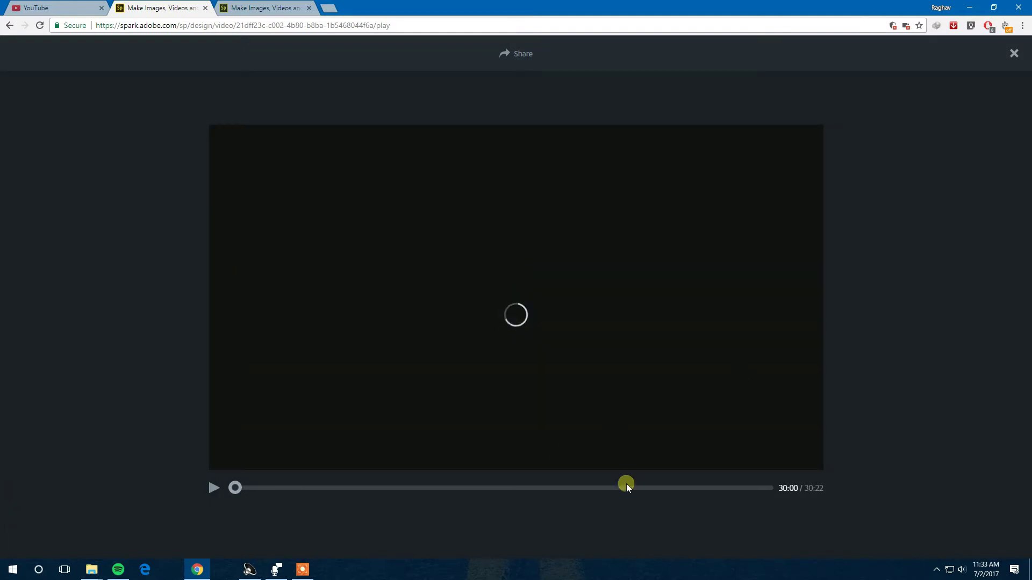
pyautogui.click(1013, 54)
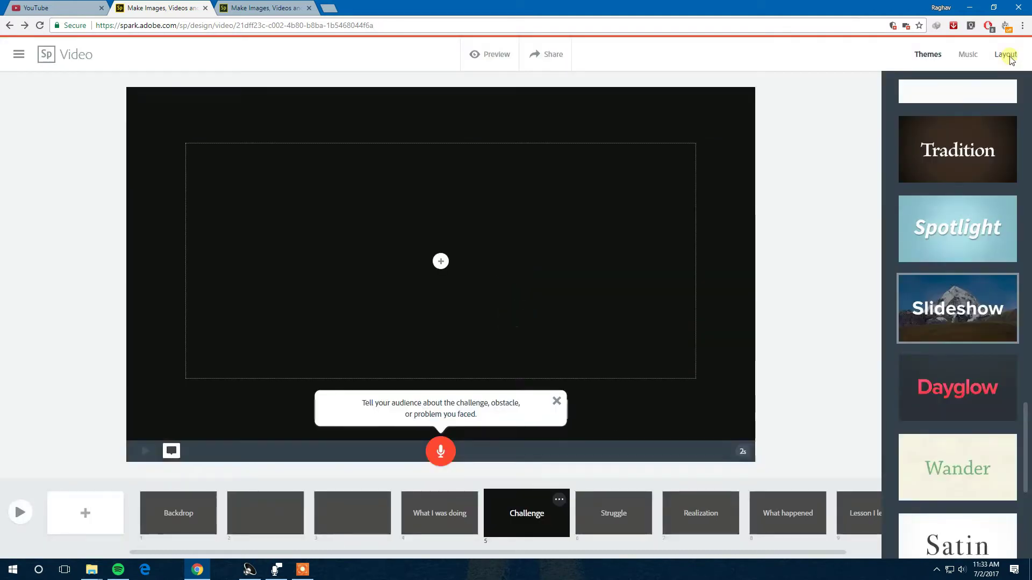
pyautogui.click(550, 52)
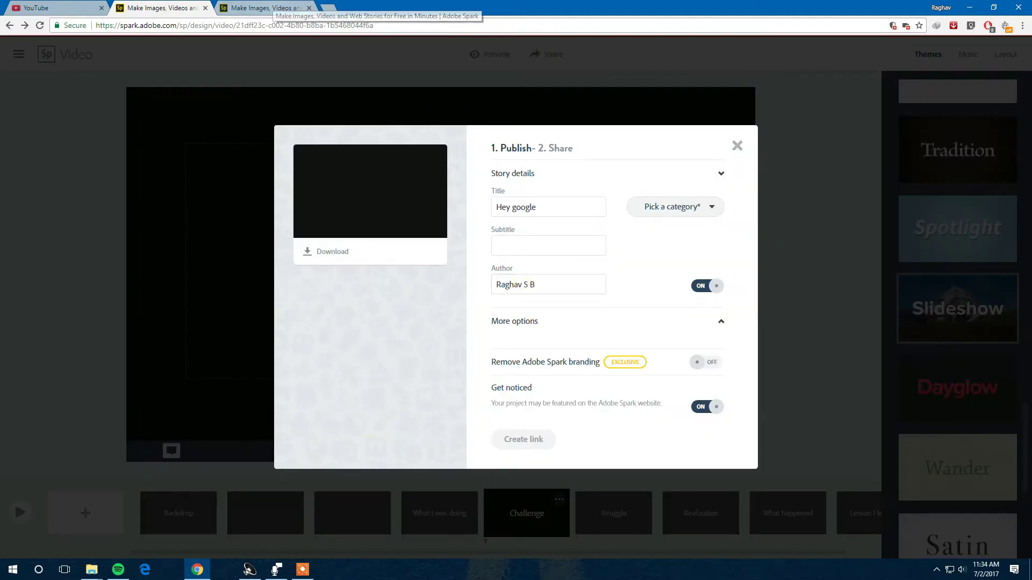
# Step: Open the shareable link of the Oneplus video project in a new browser tab and play the video
pyautogui.click(264, 8)
pyautogui.scroll(-2, 604, 461)
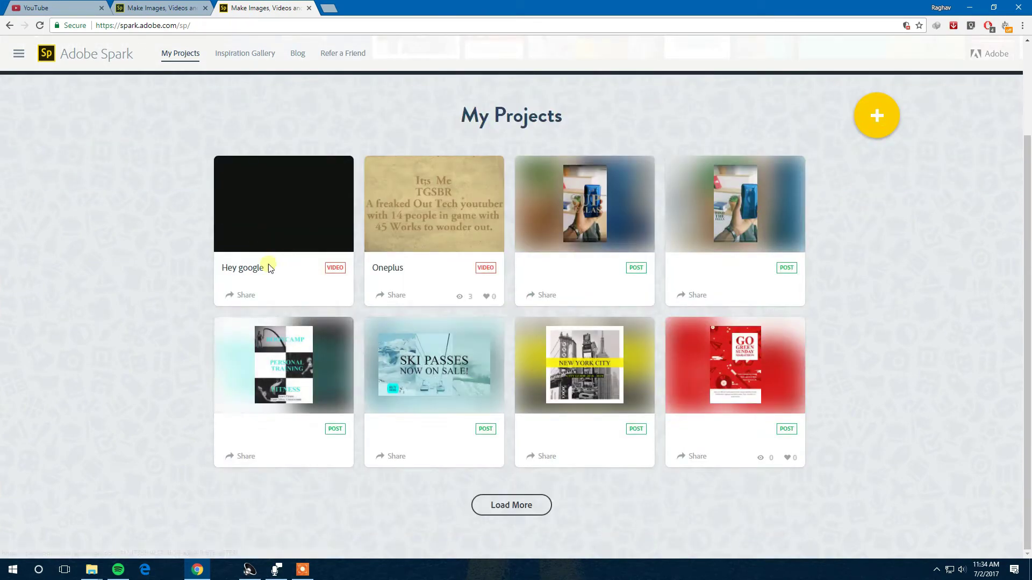
pyautogui.click(385, 300)
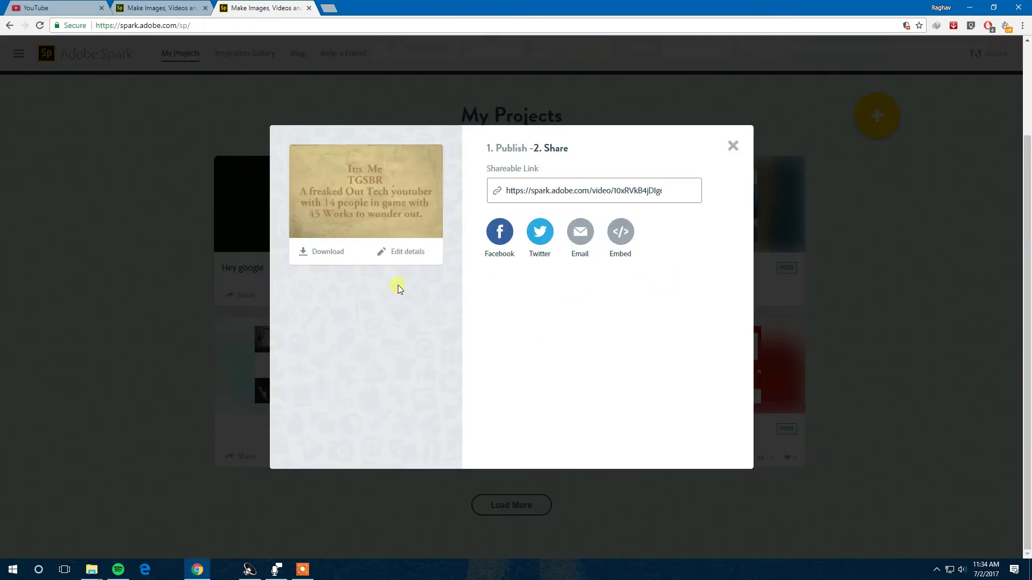
pyautogui.click(566, 192)
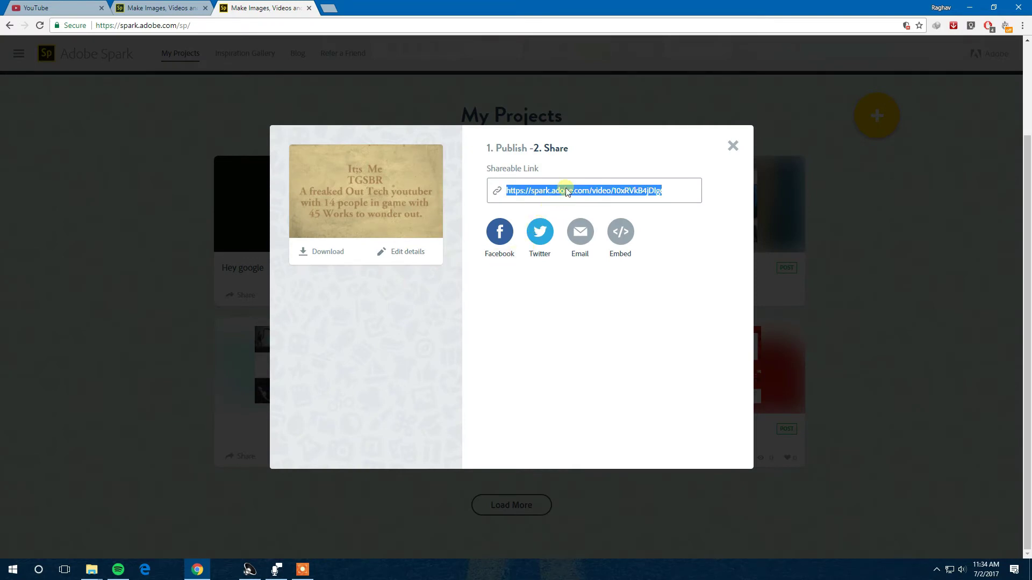
pyautogui.hotkey('ctrl', 't')
pyautogui.write('https://spark.adobe.com/video/10xRVkB4jDlg6')
pyautogui.press('Return')
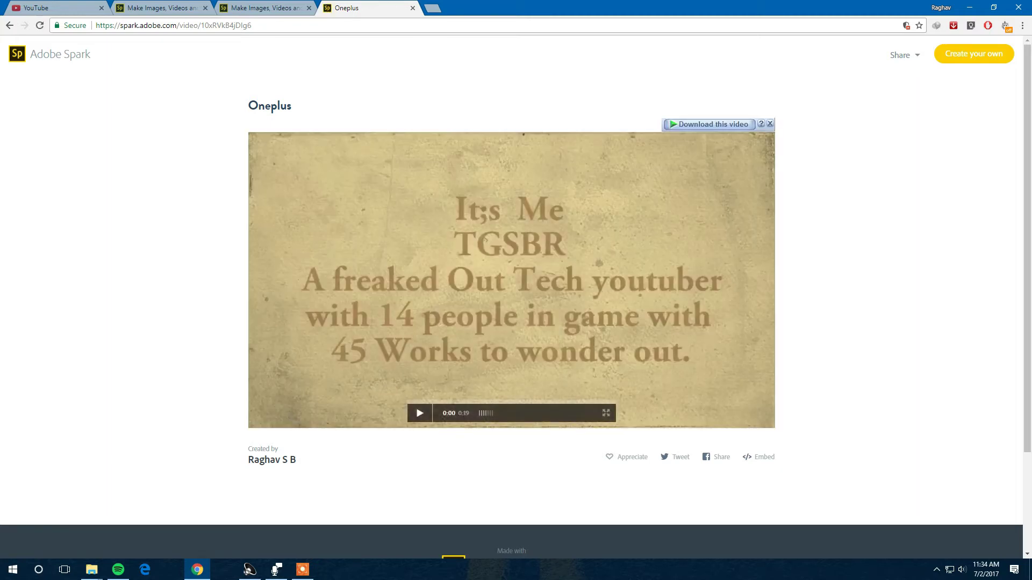
pyautogui.click(422, 413)
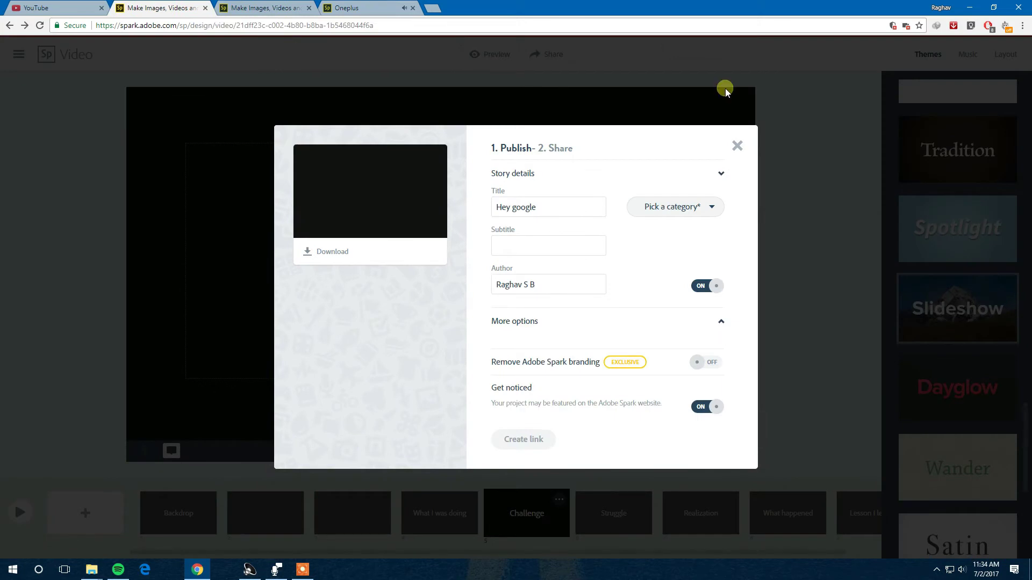
# Step: Close the Hey google video's publishing options, look through the music tracks, and open and cancel the file chooser for adding own music
pyautogui.click(737, 145)
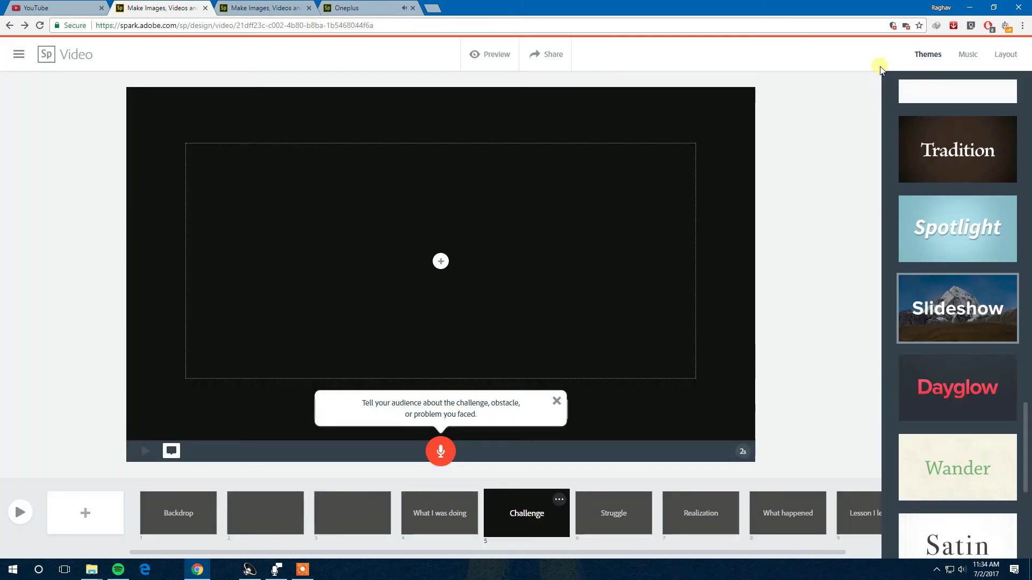
pyautogui.click(967, 55)
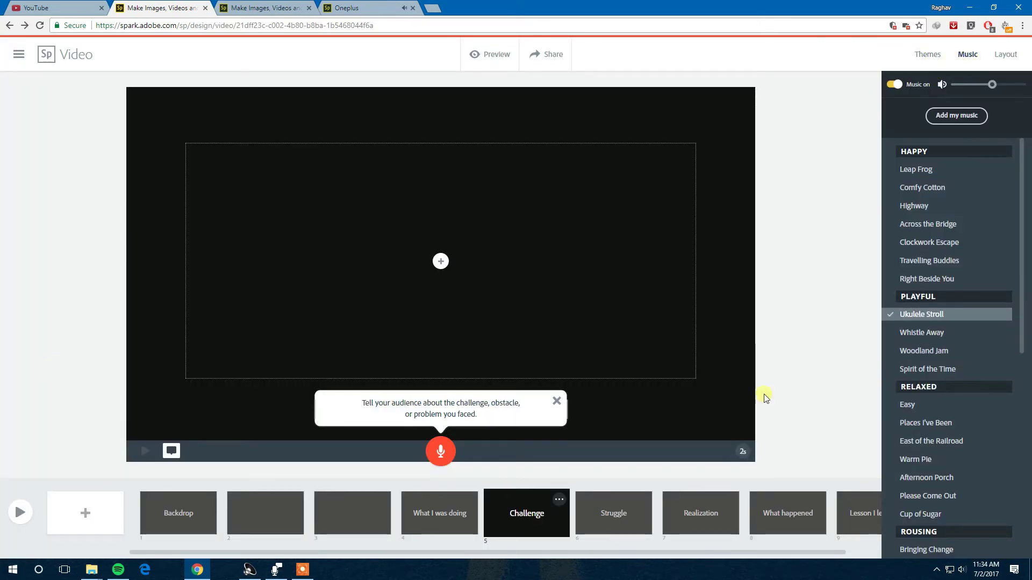
pyautogui.scroll(-7, 956, 395)
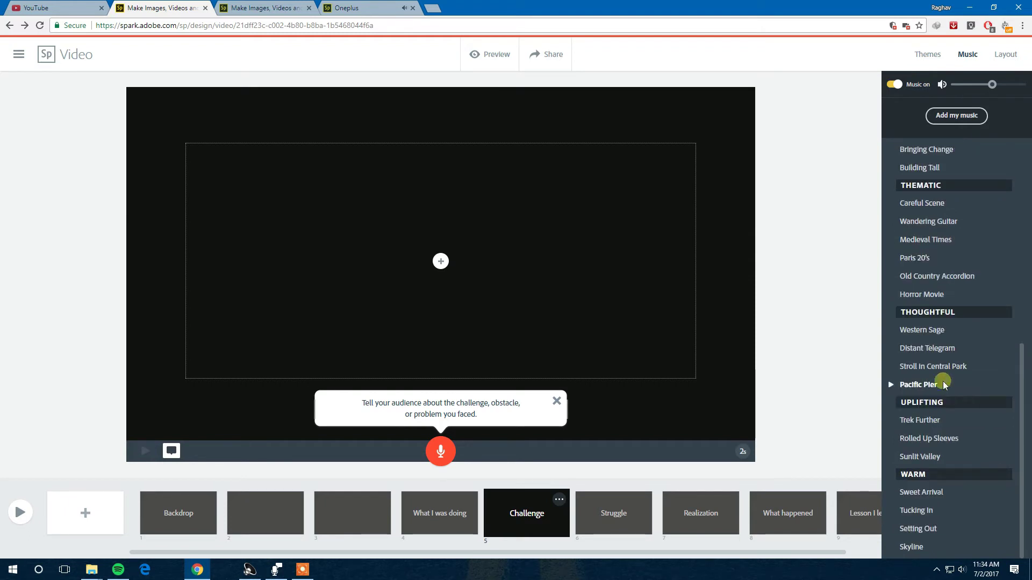
pyautogui.scroll(7, 956, 387)
pyautogui.click(966, 109)
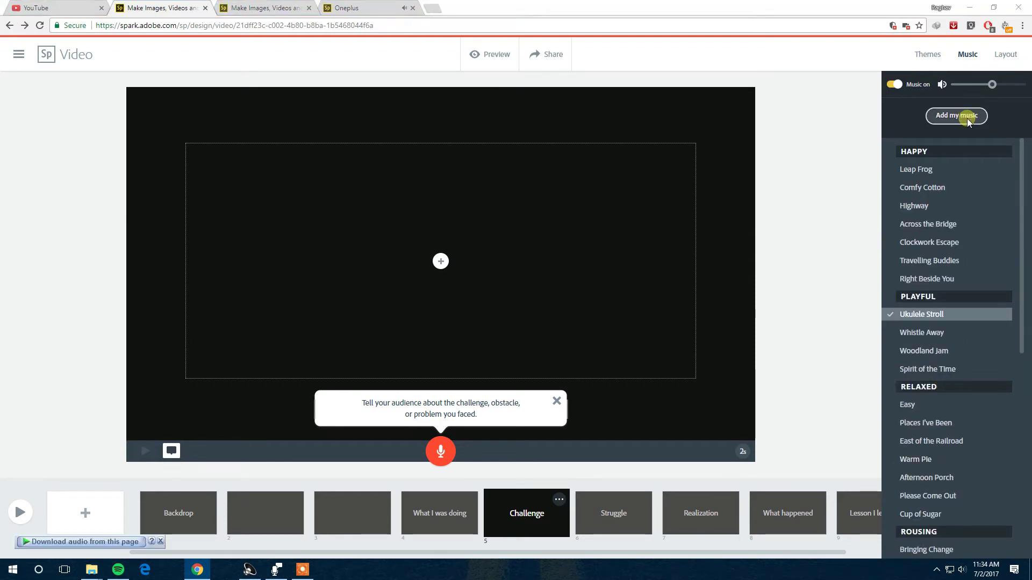
pyautogui.click(509, 6)
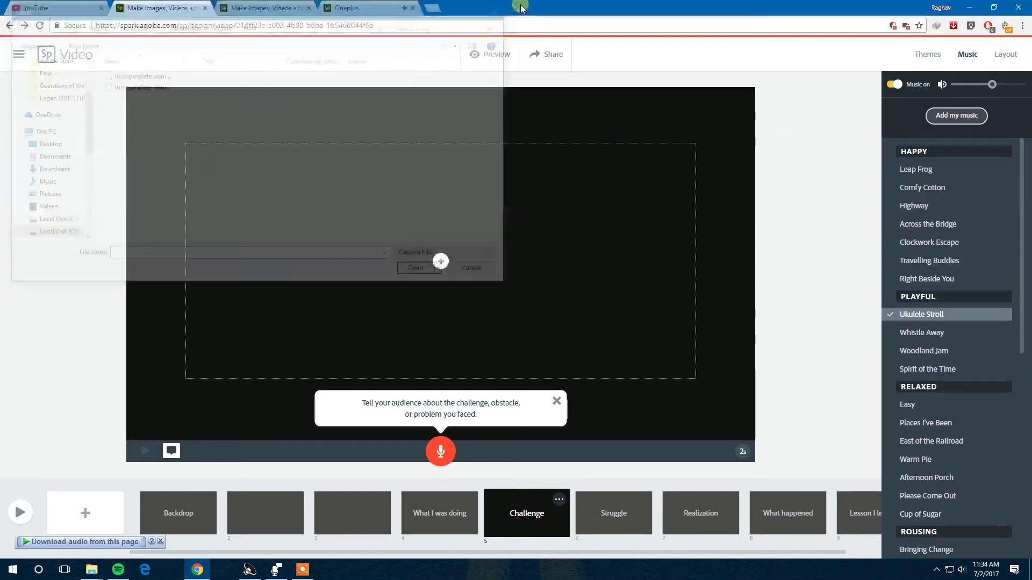
# Step: Return to the published Oneplus video, skip to 0:02 and on to 0:06, and pause it there
pyautogui.hotkey('ctrl', '4')
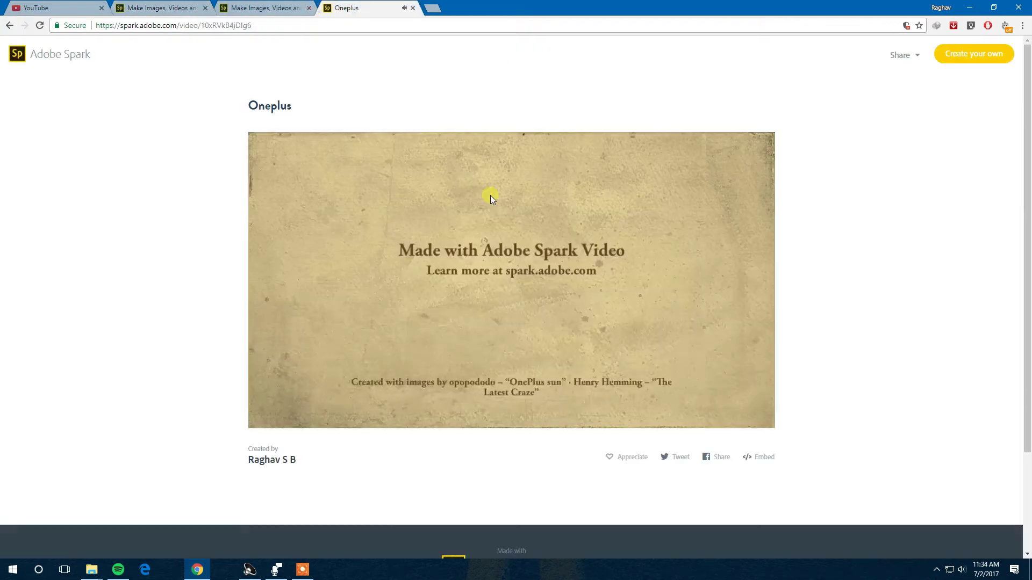
pyautogui.click(423, 402)
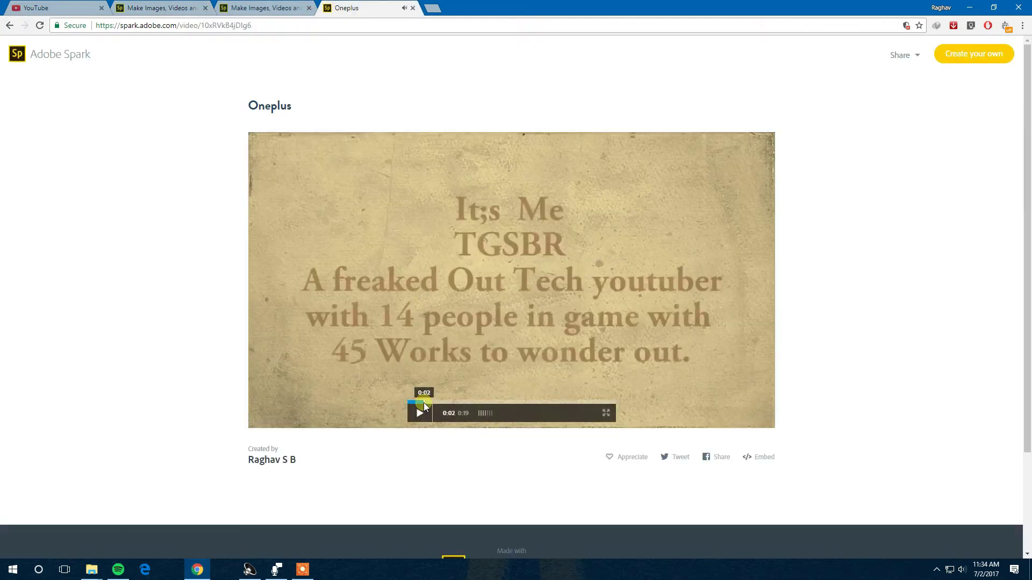
pyautogui.click(469, 403)
pyautogui.click(419, 414)
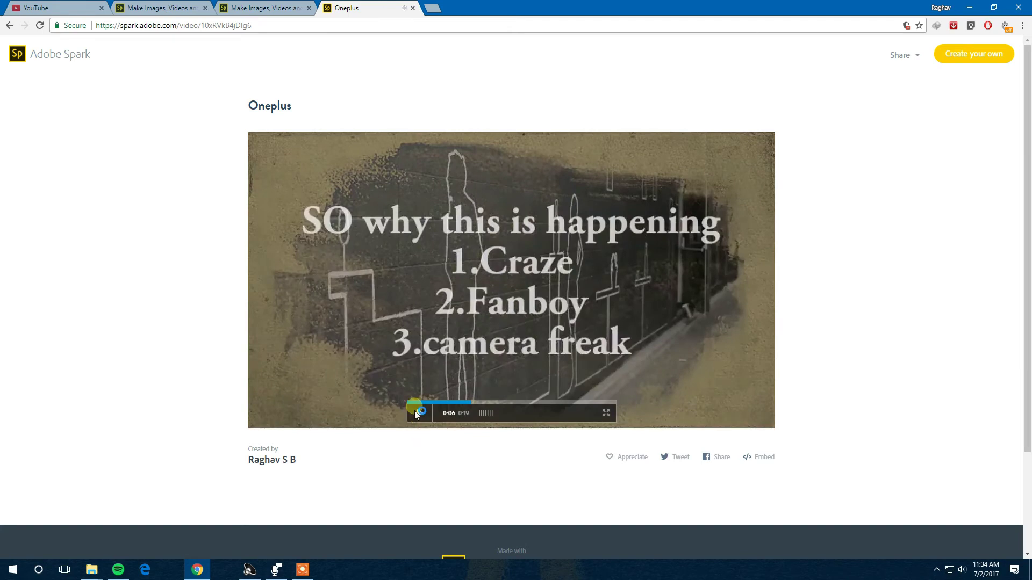